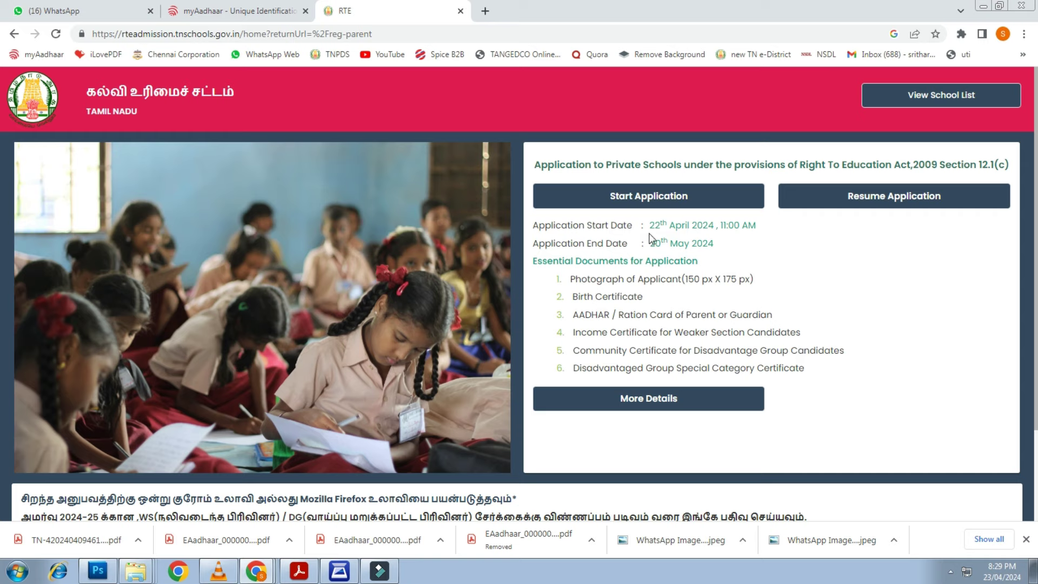
{"action": "left_click", "coordinate": [650, 197]}
{"action": "left_click", "coordinate": [241, 309]}
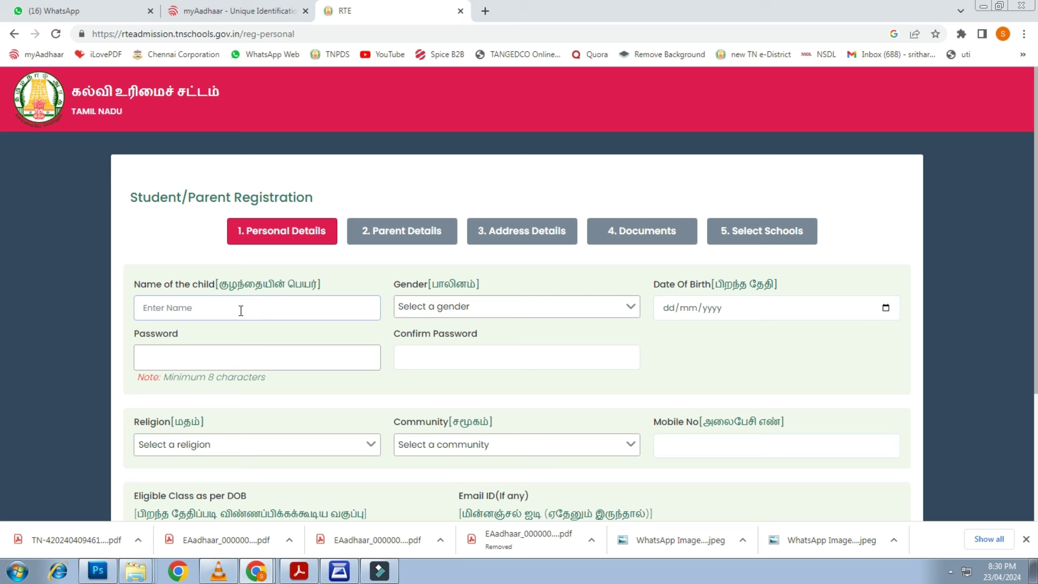
{"action": "type", "text": "namekumari"}
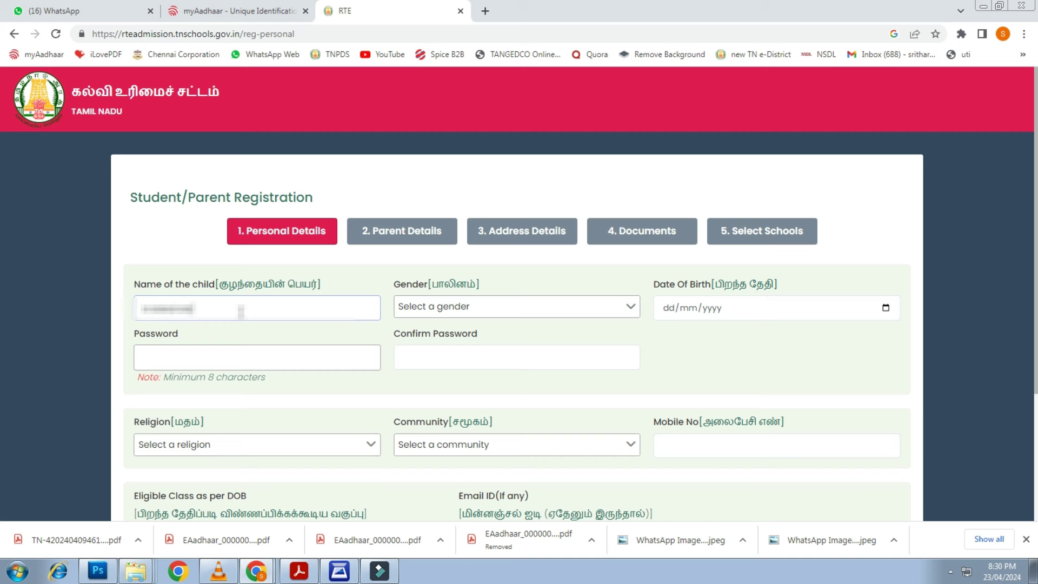
{"action": "key", "text": "Tab"}
{"action": "key", "text": "m"}
{"action": "key", "text": "Tab"}
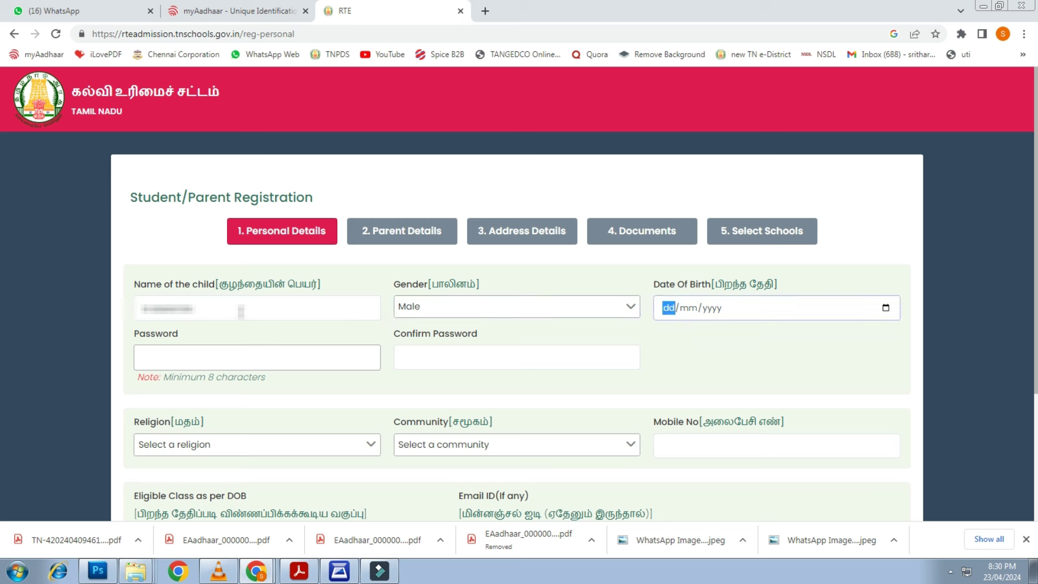
{"action": "type", "text": "12/"}
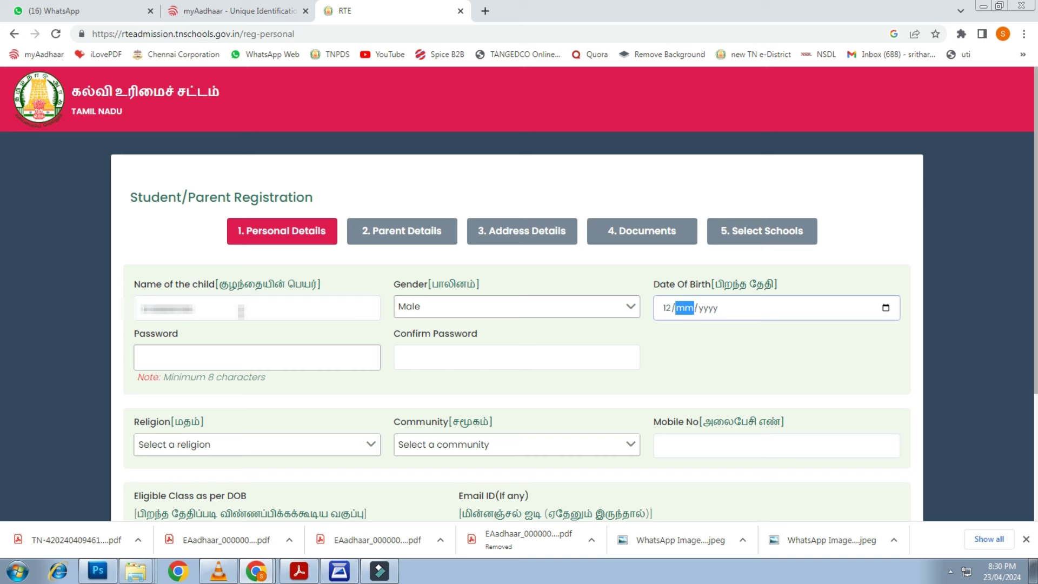
{"action": "type", "text": "09/2020"}
{"action": "key", "text": "Tab"}
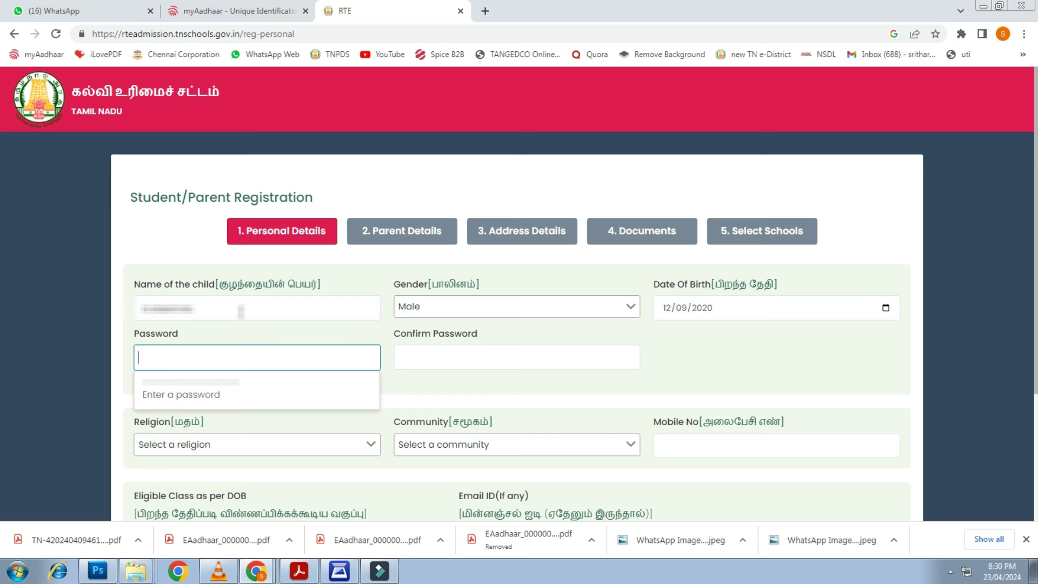
Fill in the account password and a matching confirmation password
{"action": "type", "text": "a"}
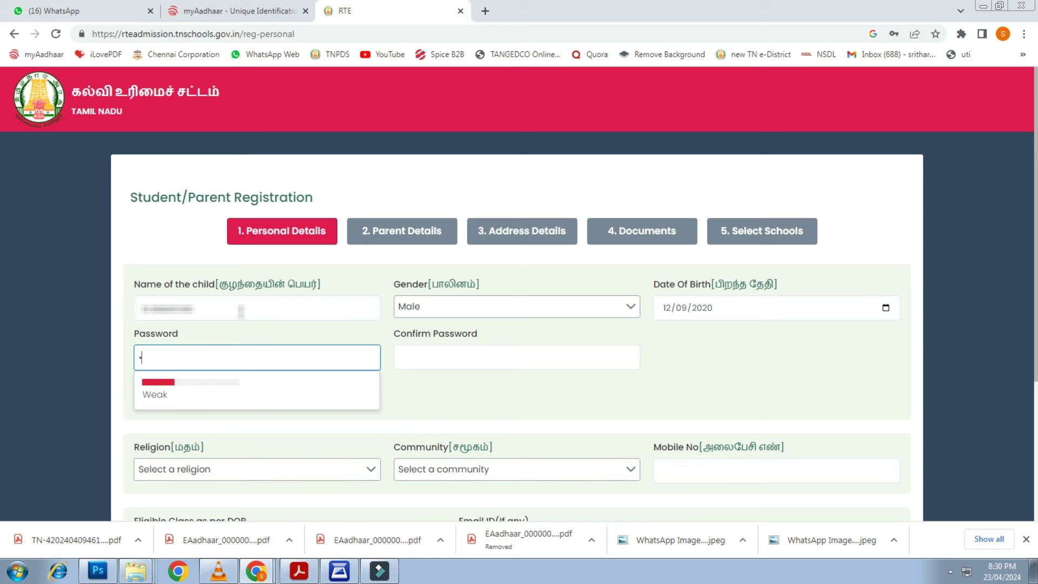
{"action": "type", "text": "aaaaaaa"}
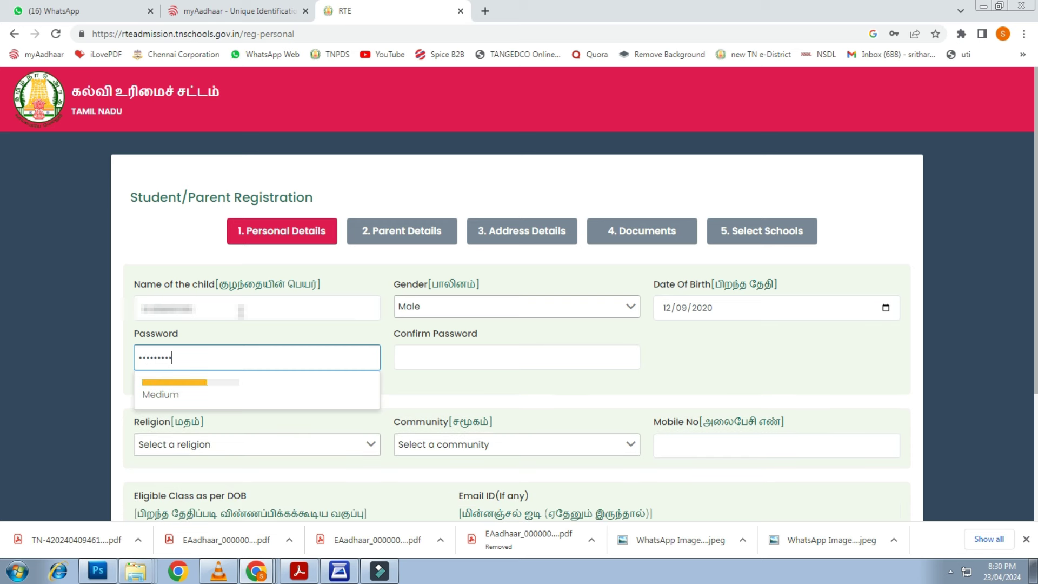
{"action": "type", "text": "aaaa"}
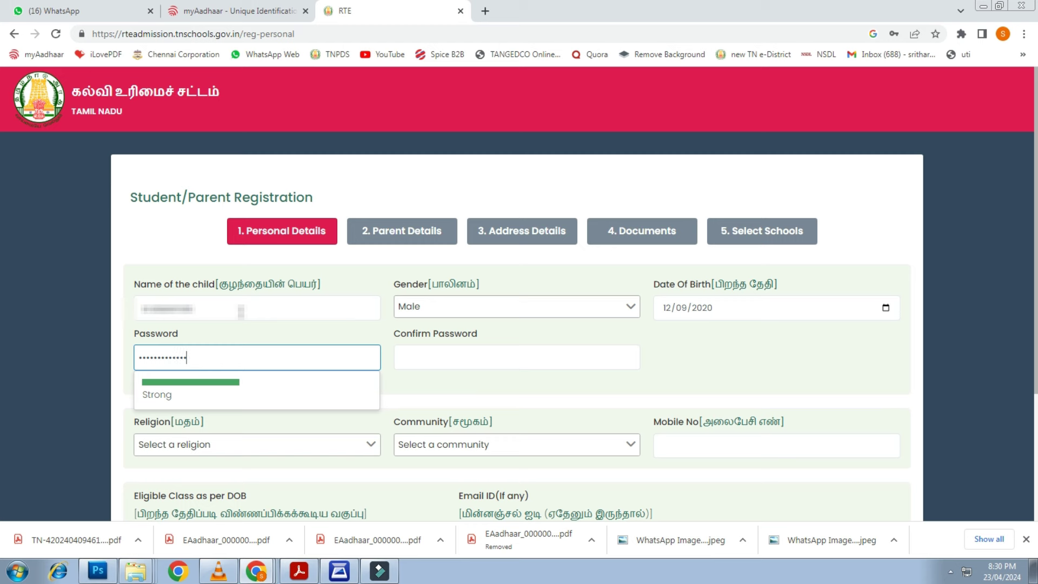
{"action": "key", "text": "Tab"}
{"action": "key", "text": "ctrl+v"}
{"action": "type", "text": "aaaa"}
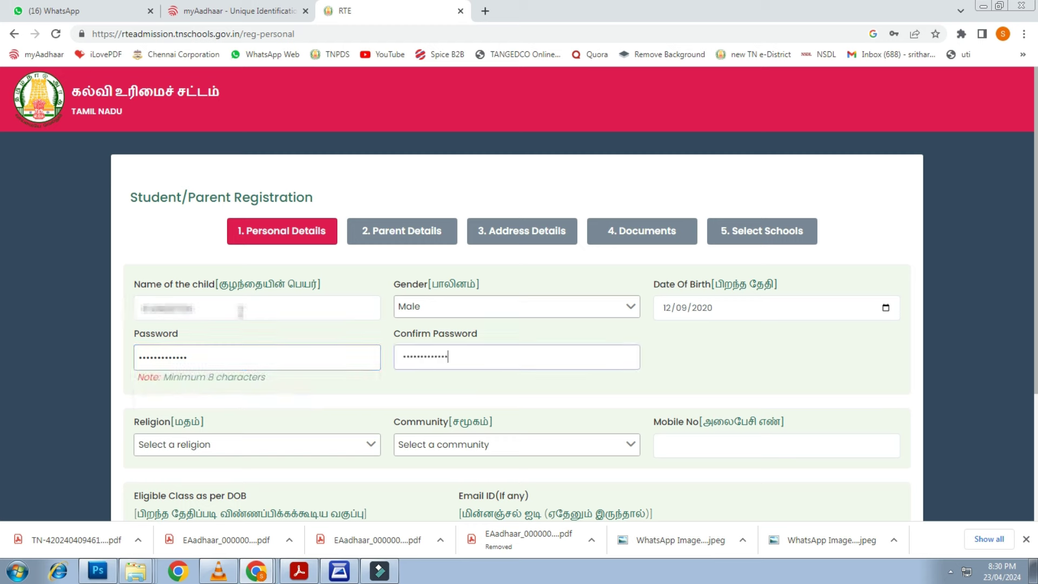
{"action": "key", "text": "Tab"}
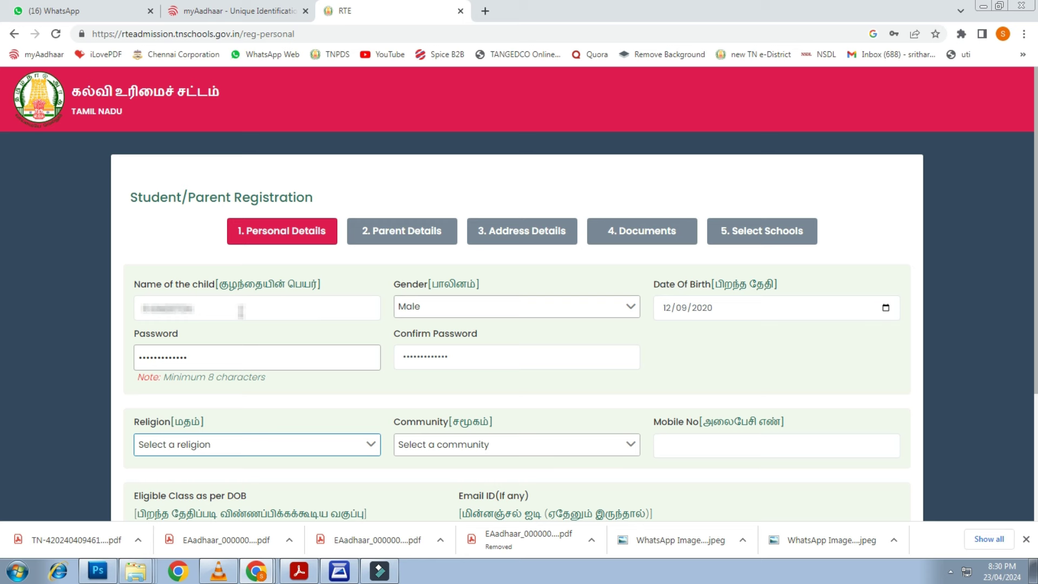
Set religion to Christian and community to BC-Others
{"action": "left_click", "coordinate": [250, 451]}
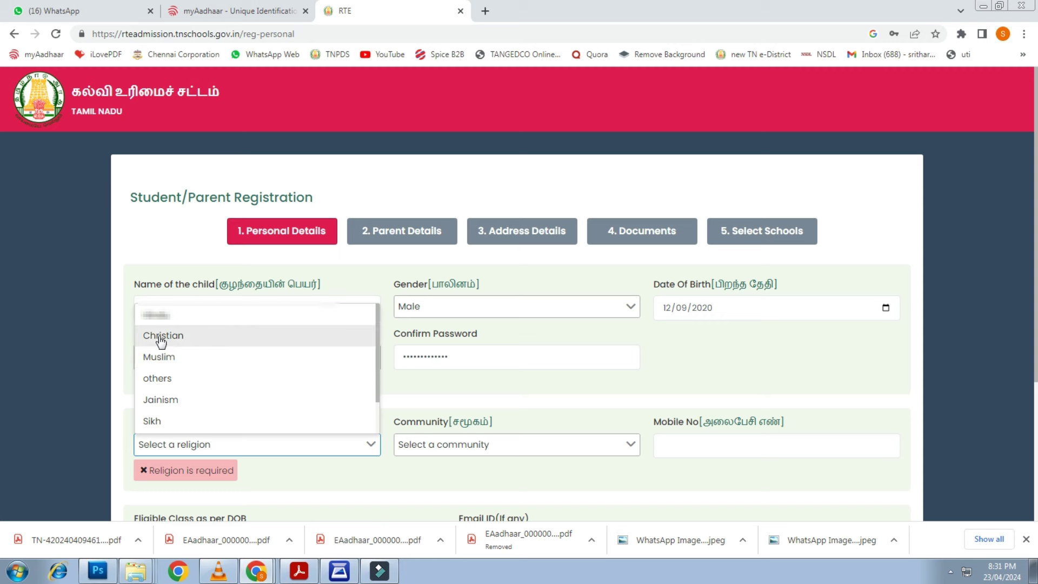
{"action": "left_click", "coordinate": [187, 336]}
{"action": "key", "text": "Tab"}
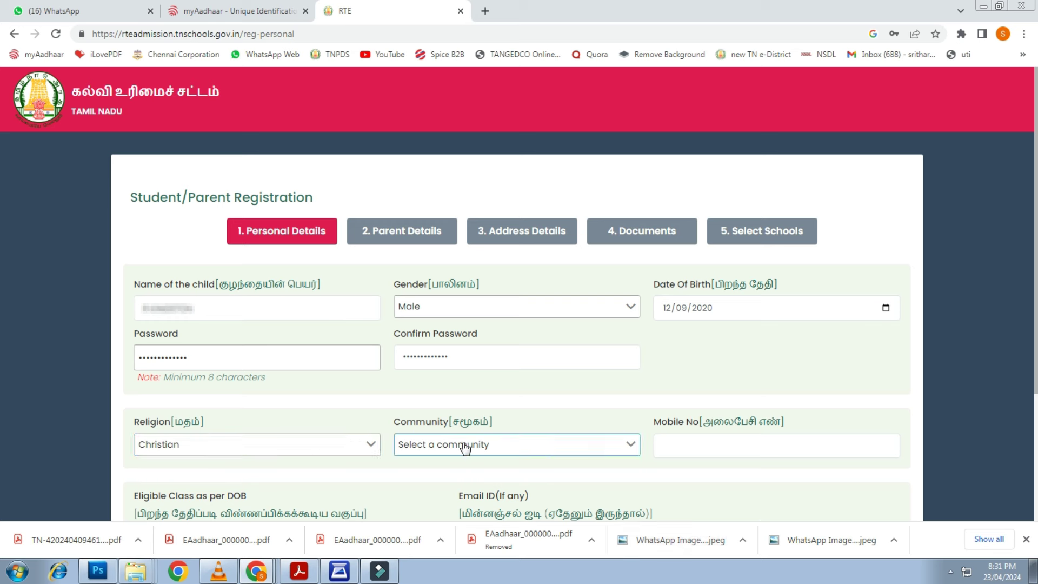
{"action": "left_click", "coordinate": [466, 446]}
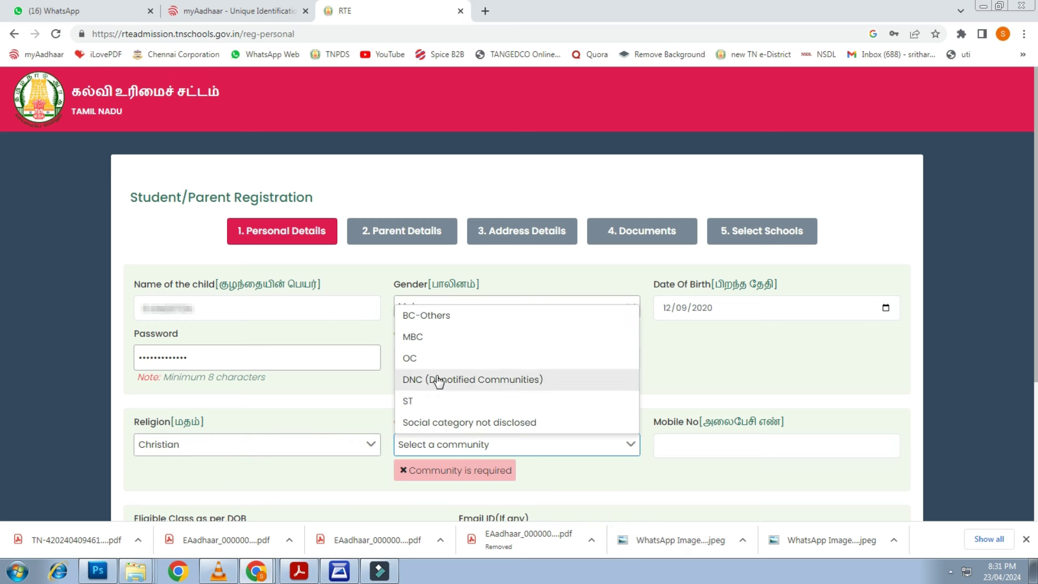
{"action": "left_click", "coordinate": [436, 319]}
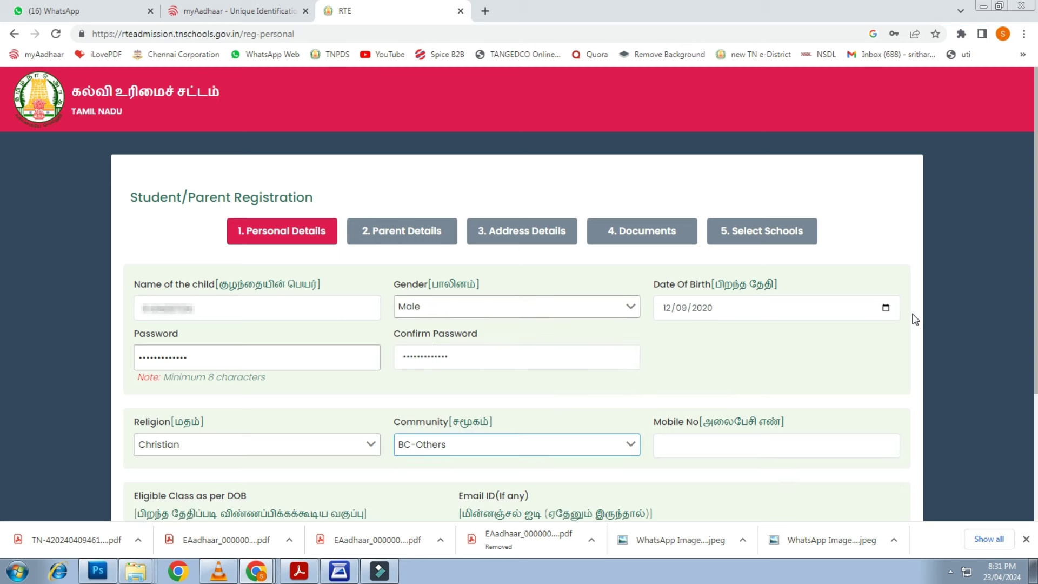
Enter the parent's mobile number and e-mail address
{"action": "scroll", "coordinate": [907, 331], "scroll_direction": "down", "scroll_amount": 1}
{"action": "left_click", "coordinate": [715, 383]}
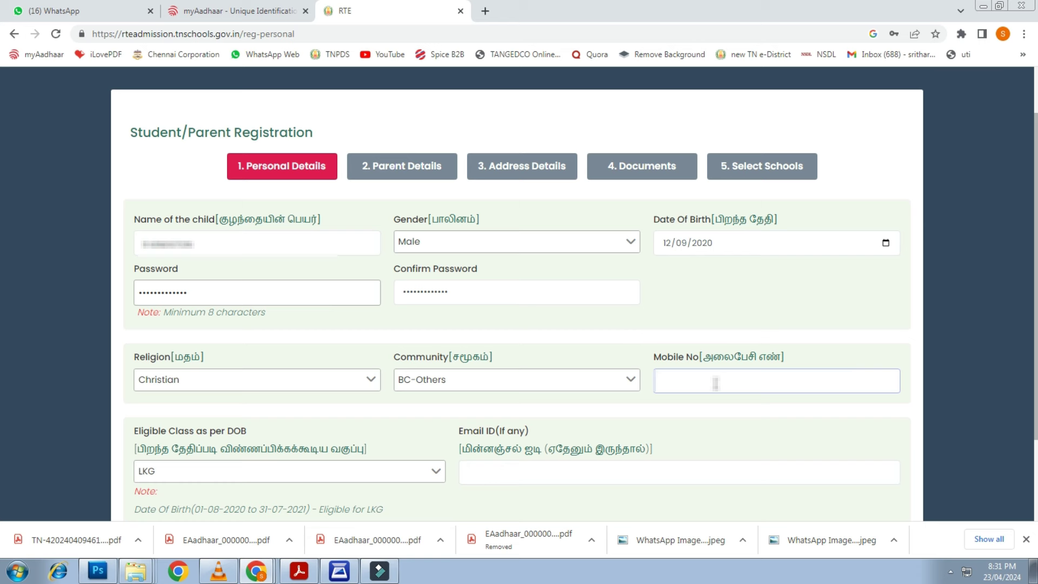
{"action": "type", "text": "9"}
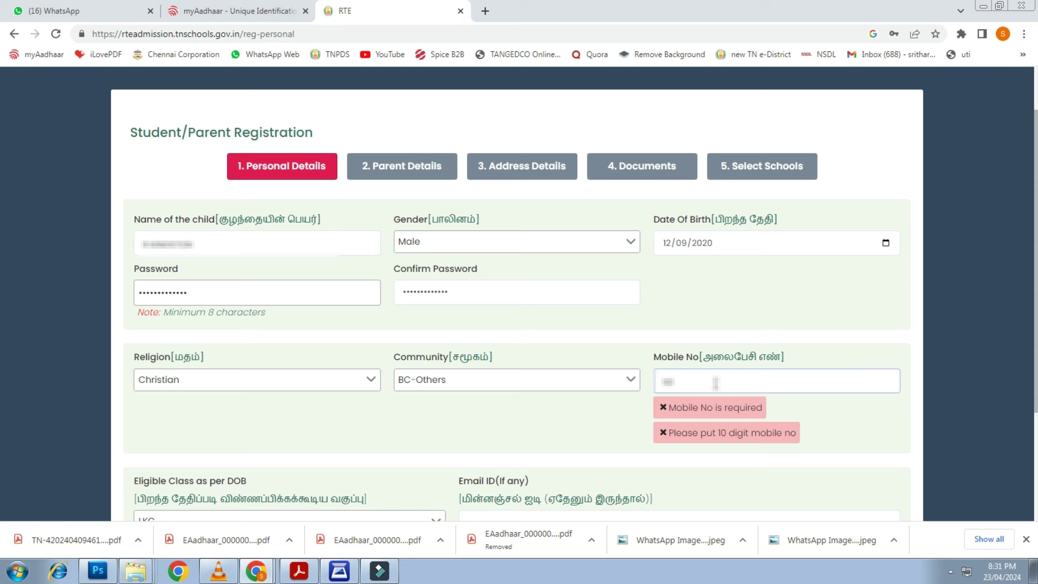
{"action": "type", "text": "876543210"}
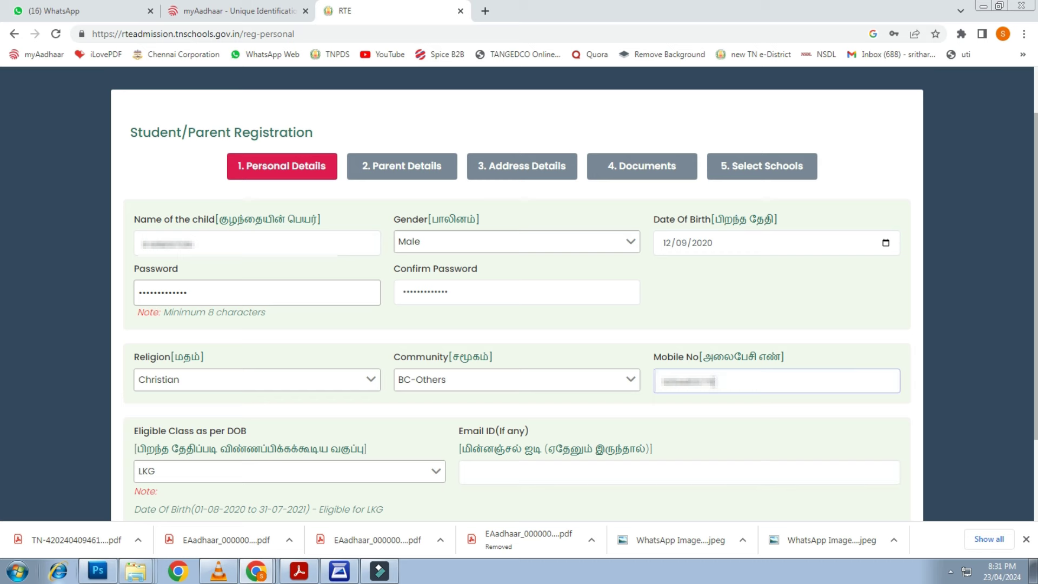
{"action": "type", "text": ".com"}
{"action": "type", "text": "mail"}
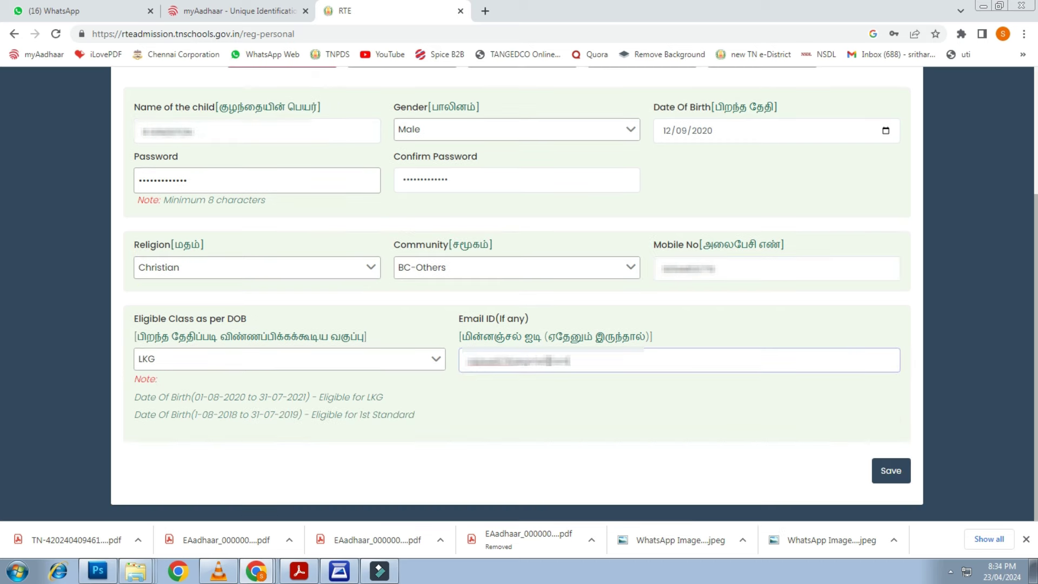
Save the registration, copy the issued application number, and go to the login page
{"action": "left_click", "coordinate": [889, 472]}
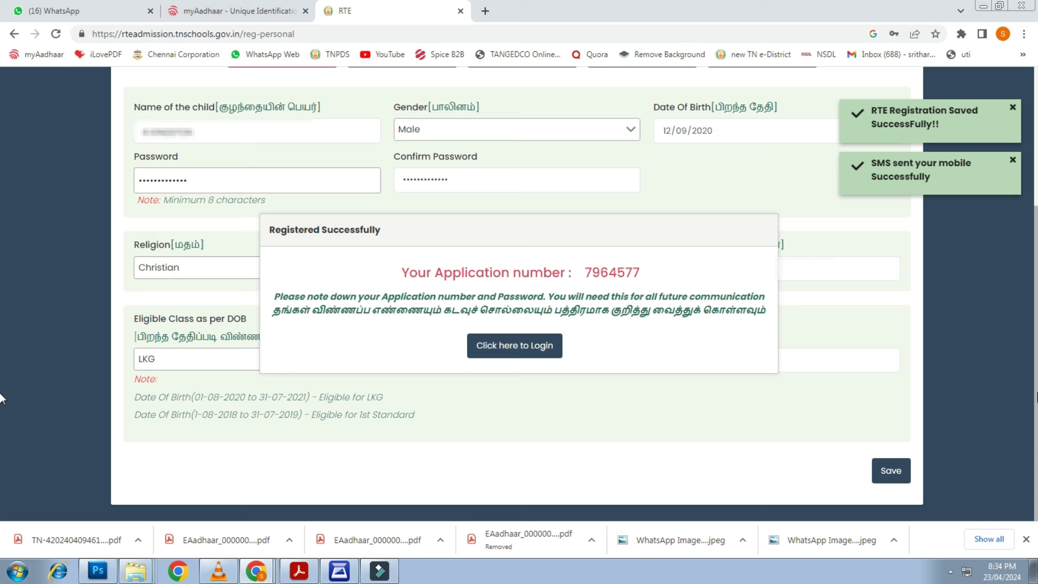
{"action": "double_click", "coordinate": [612, 273]}
{"action": "key", "text": "ctrl+c"}
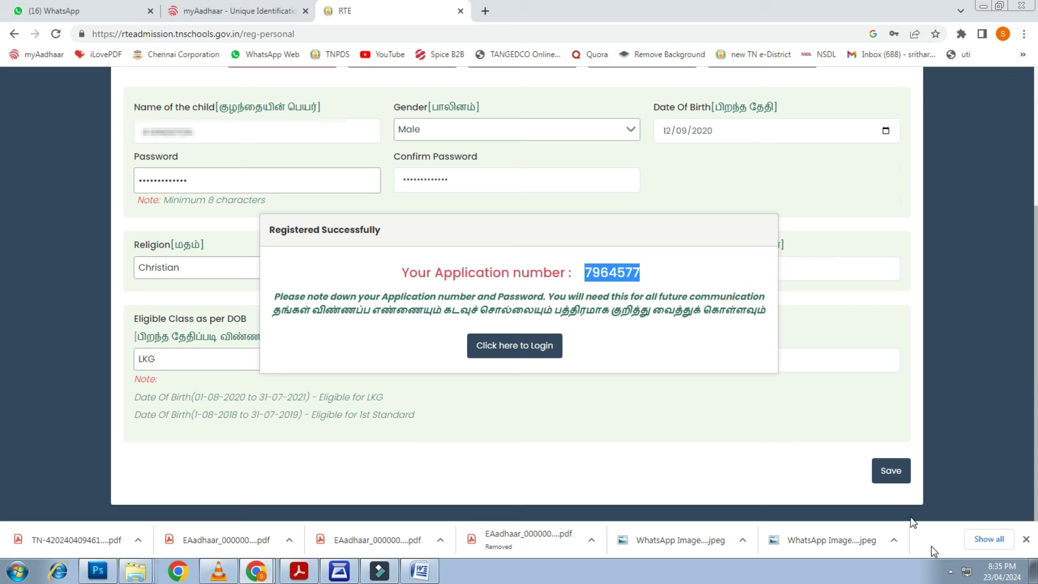
{"action": "left_click", "coordinate": [537, 351]}
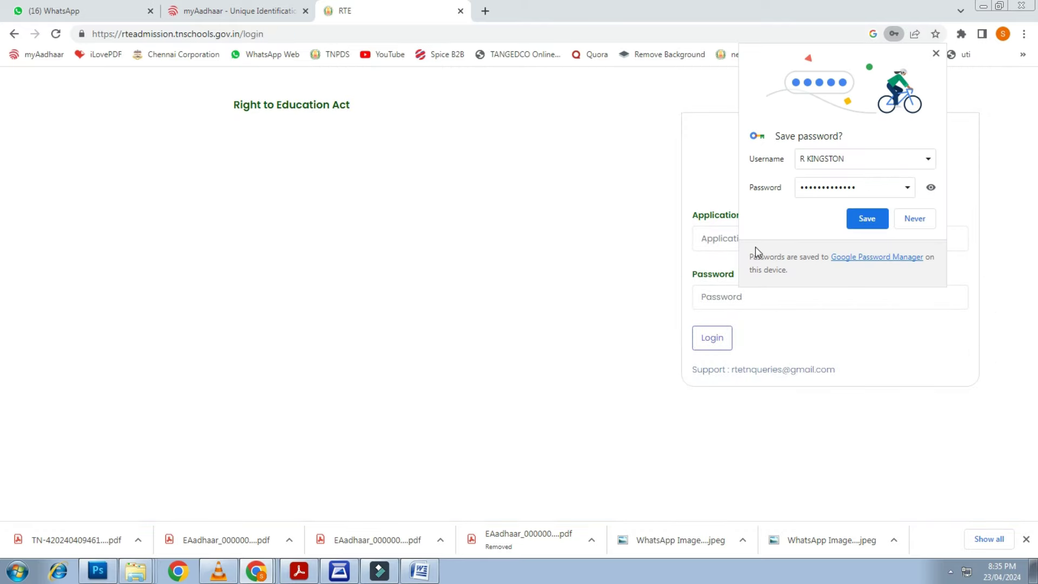
Log in using the pasted application number and the account password
{"action": "left_click", "coordinate": [721, 246]}
{"action": "key", "text": "ctrl+v"}
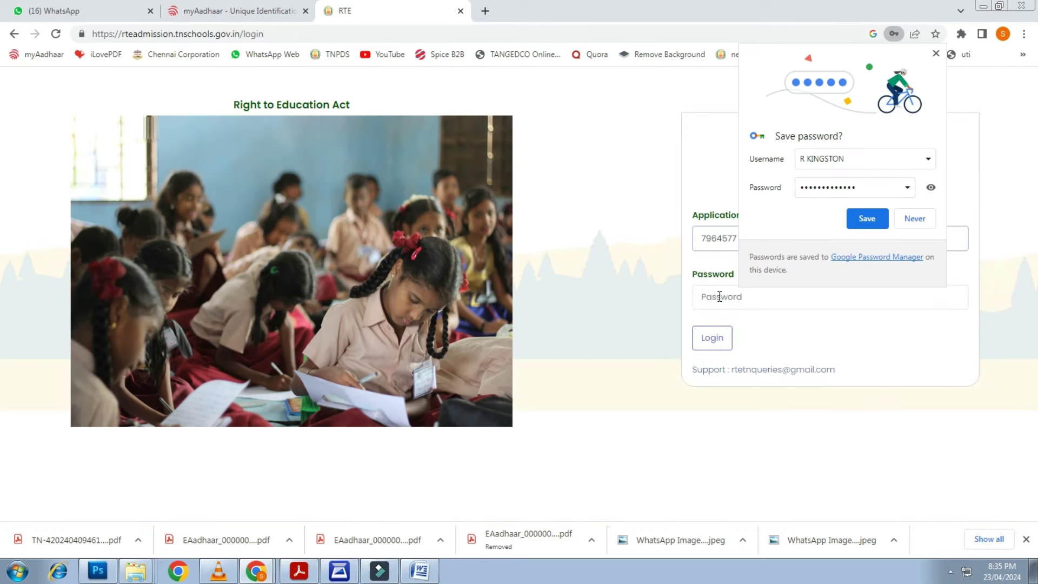
{"action": "left_click", "coordinate": [719, 296]}
{"action": "type", "text": "1"}
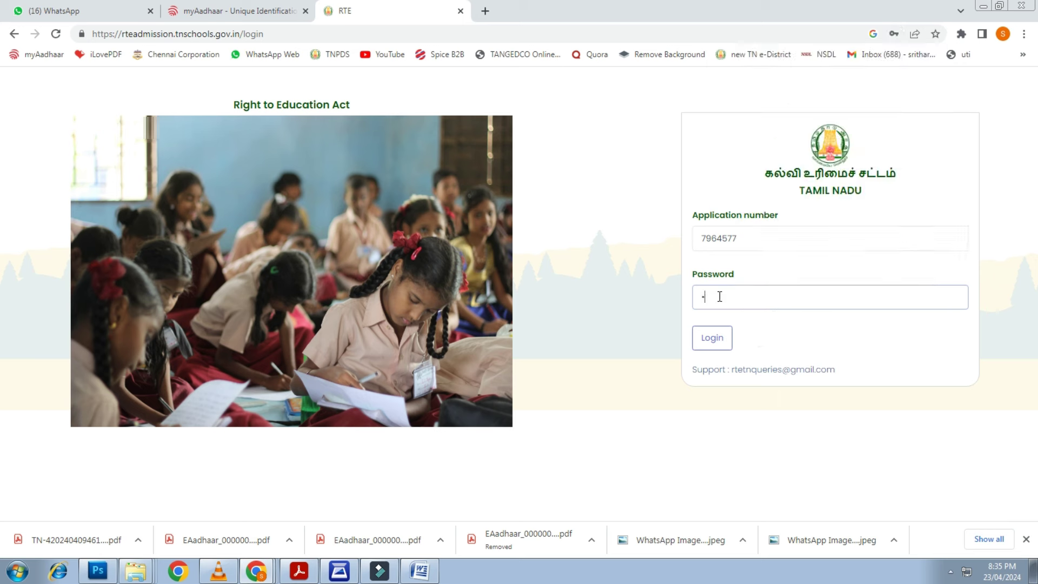
{"action": "key", "text": "BackSpace"}
{"action": "type", "text": "1"}
{"action": "key", "text": "BackSpace"}
{"action": "left_click", "coordinate": [713, 345]}
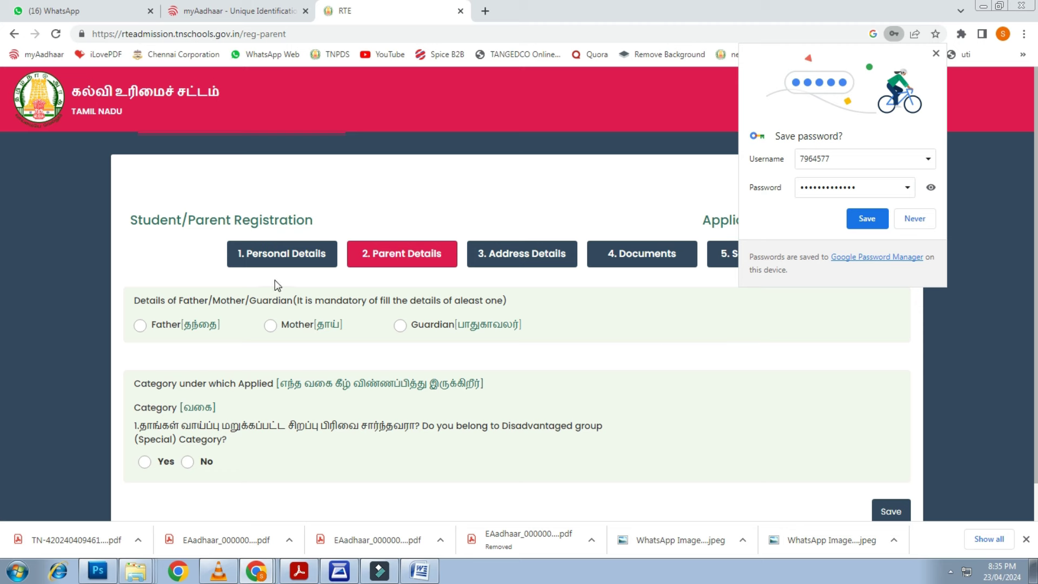
Dismiss the browser password prompt and enter the father's name in Parent Details
{"action": "left_click", "coordinate": [915, 219]}
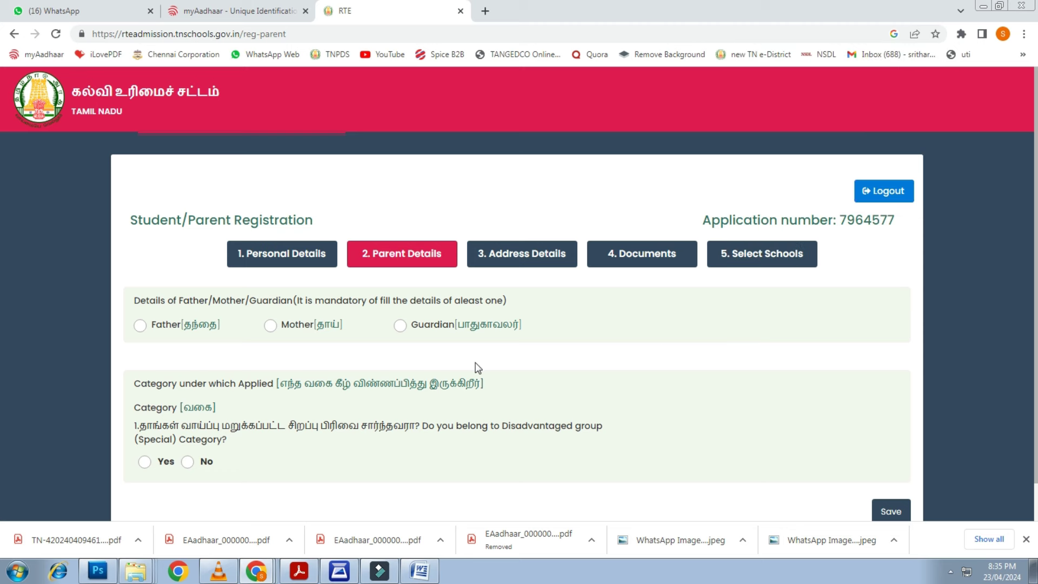
{"action": "left_click", "coordinate": [140, 326]}
{"action": "scroll", "coordinate": [574, 372], "scroll_direction": "down", "scroll_amount": 1}
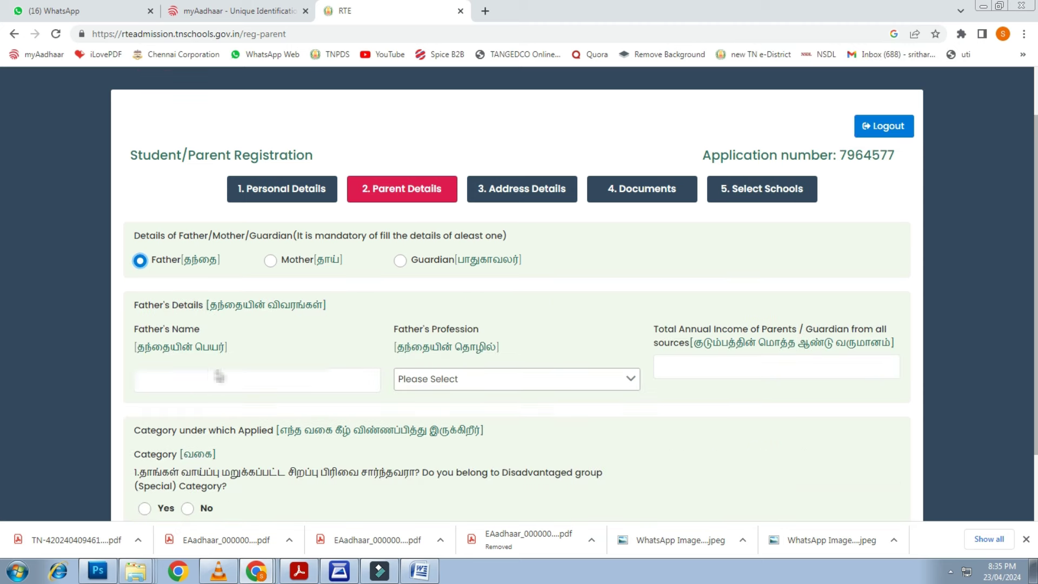
{"action": "left_click", "coordinate": [204, 376]}
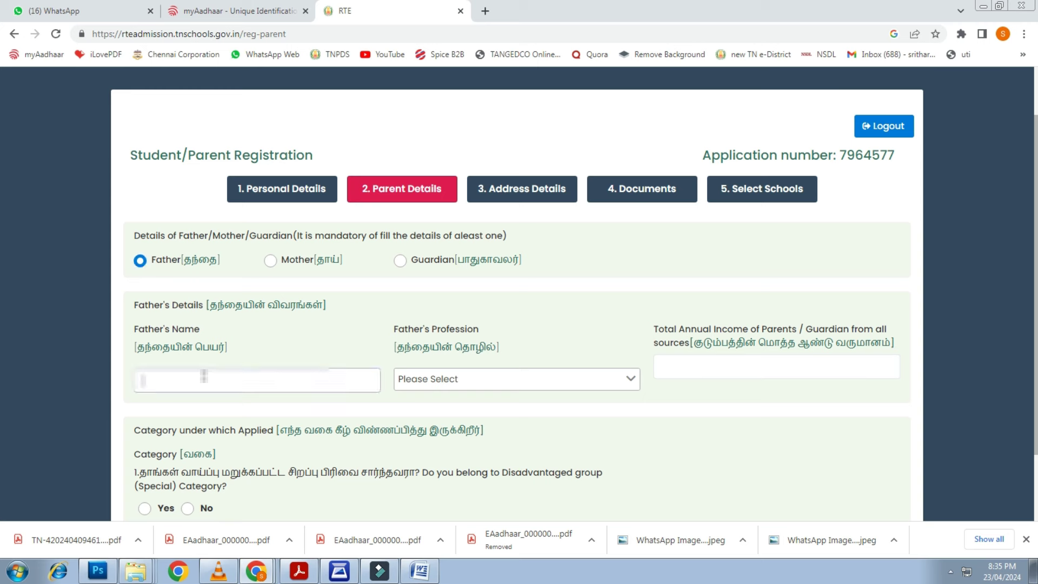
{"action": "key", "text": "BackSpace"}
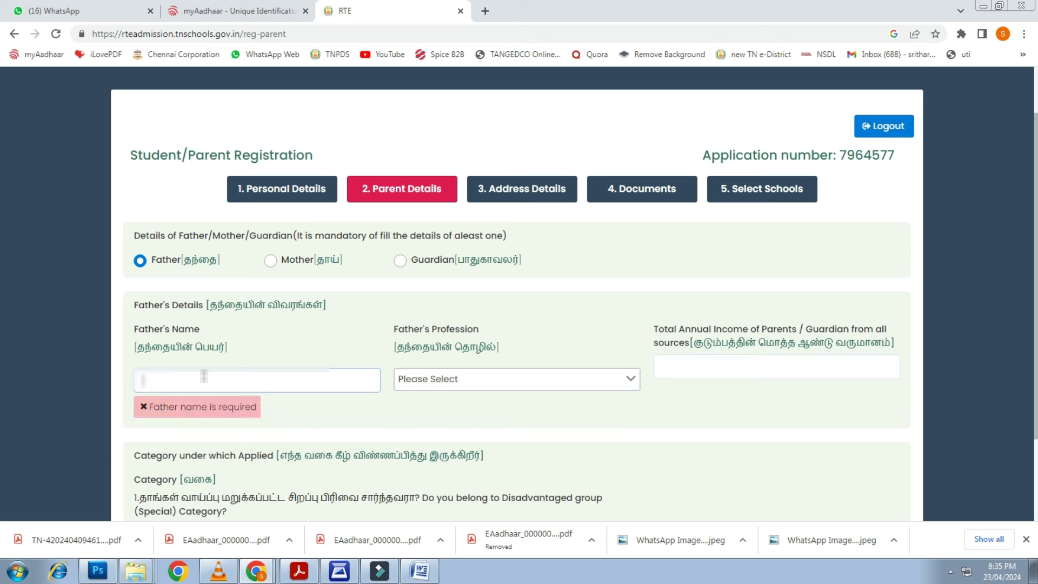
{"action": "type", "text": "S"}
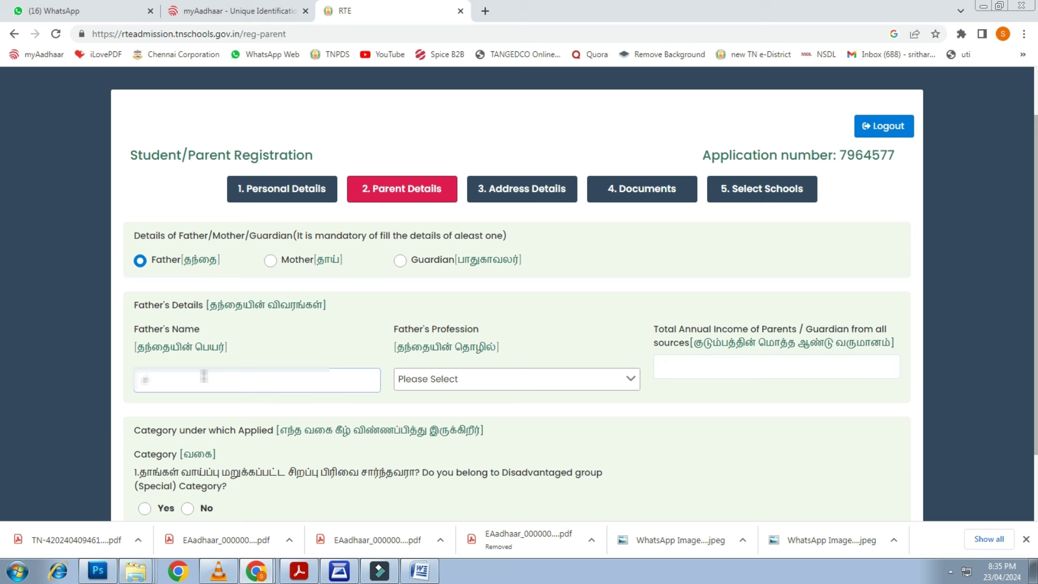
{"action": "type", "text": "elvam"}
{"action": "key", "text": "Tab"}
Set the parent's profession to Private Job
{"action": "left_click", "coordinate": [459, 380]}
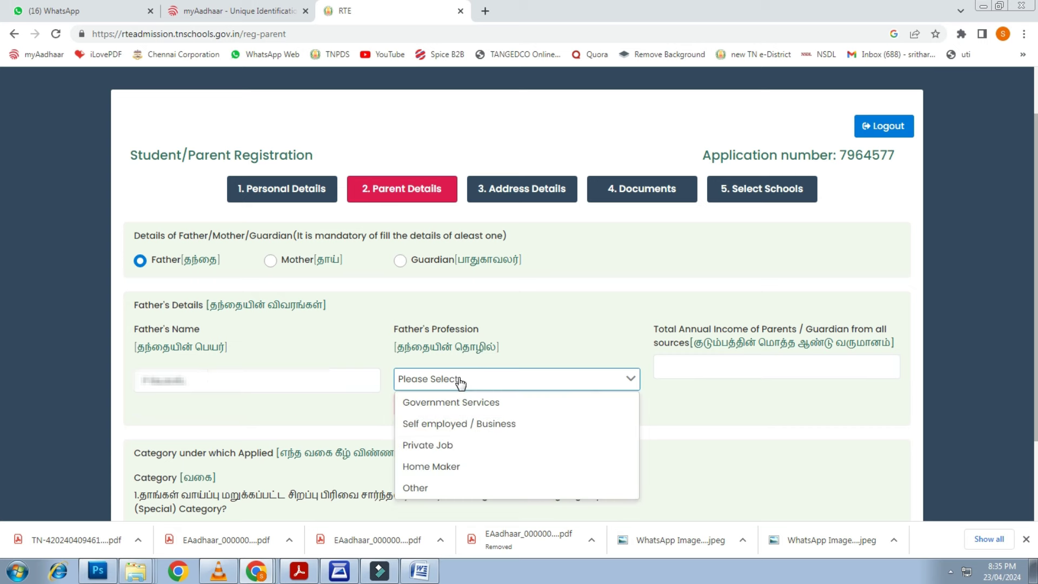
{"action": "left_click", "coordinate": [451, 449]}
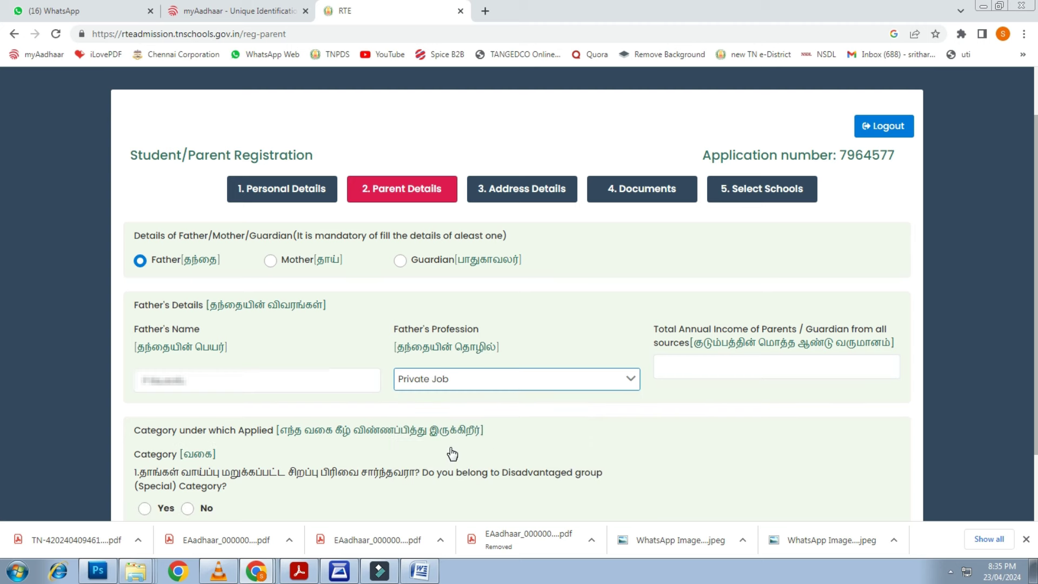
{"action": "scroll", "coordinate": [809, 403], "scroll_direction": "down", "scroll_amount": 1}
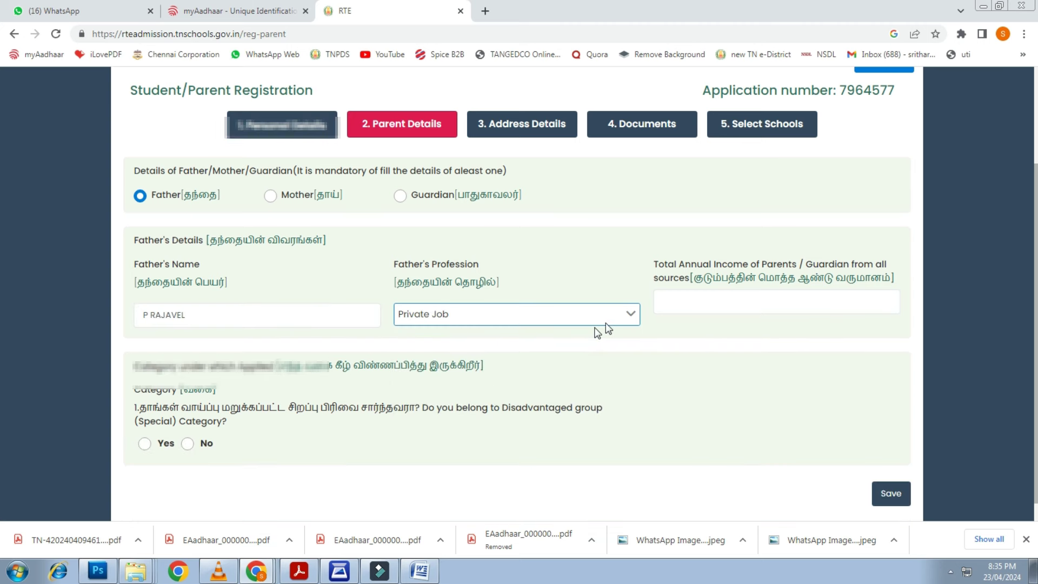
{"action": "left_click", "coordinate": [714, 295]}
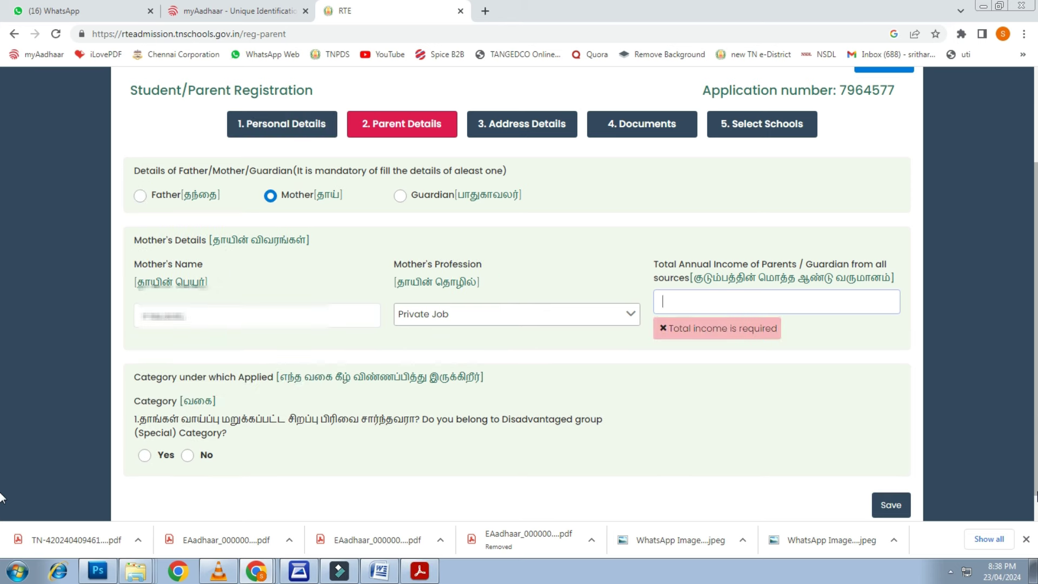
Enter annual income 120000, answer No to disadvantaged group, Yes to income under Rs. 2 lakhs, and save
{"action": "type", "text": "120000"}
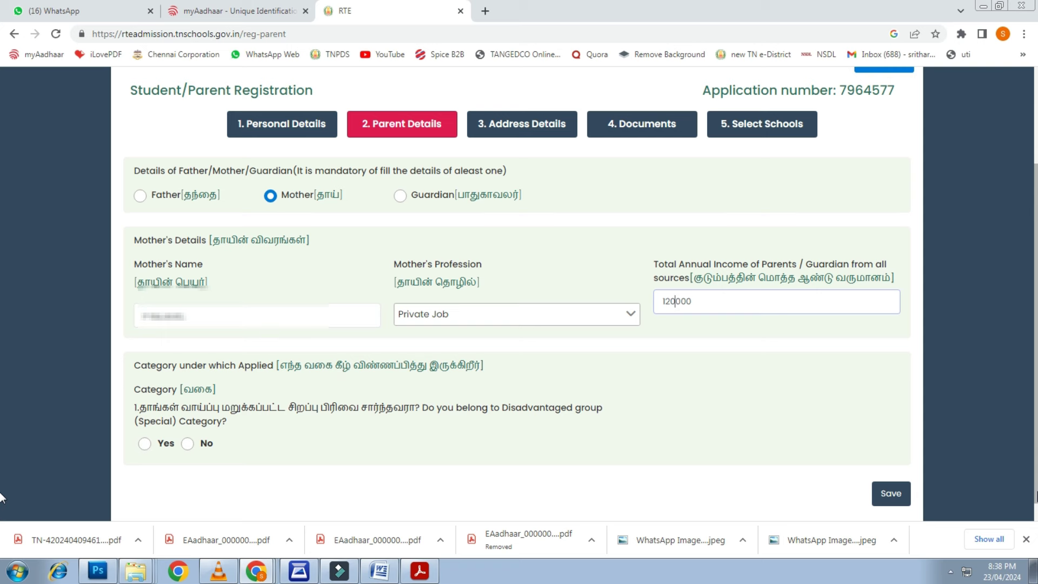
{"action": "key", "text": "Tab"}
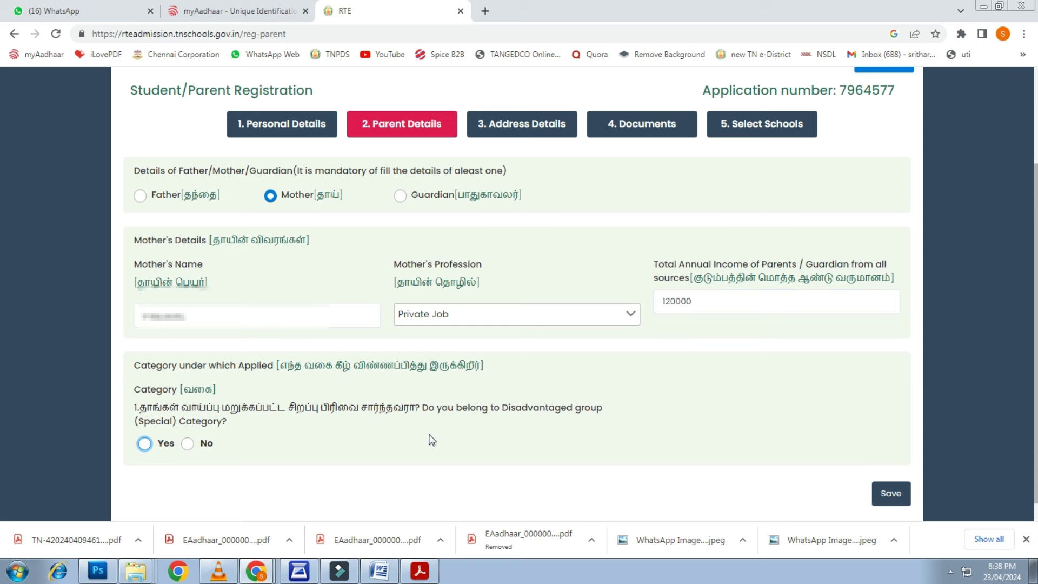
{"action": "scroll", "coordinate": [435, 439], "scroll_direction": "down", "scroll_amount": 1}
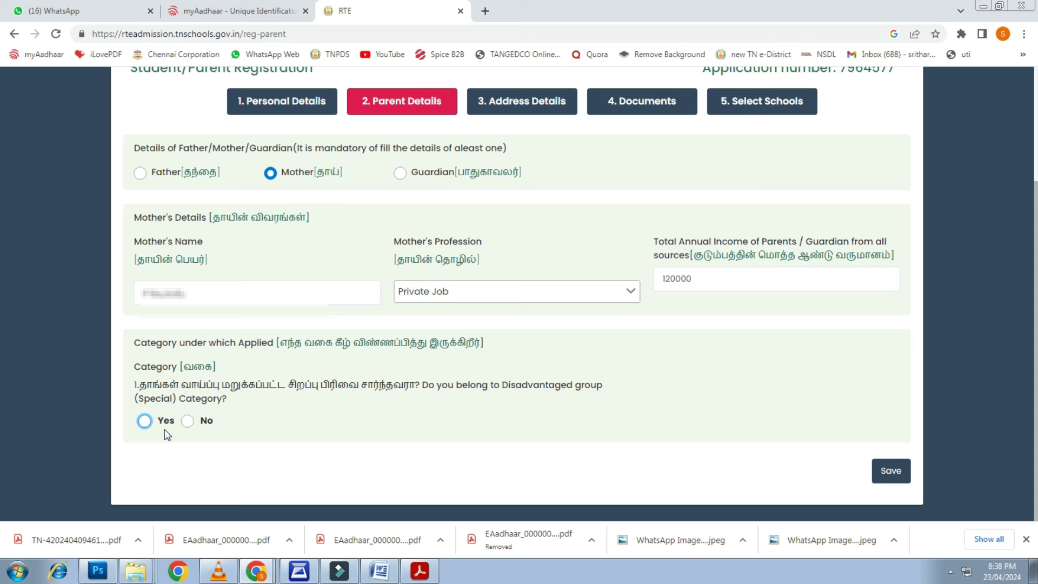
{"action": "left_click", "coordinate": [188, 422]}
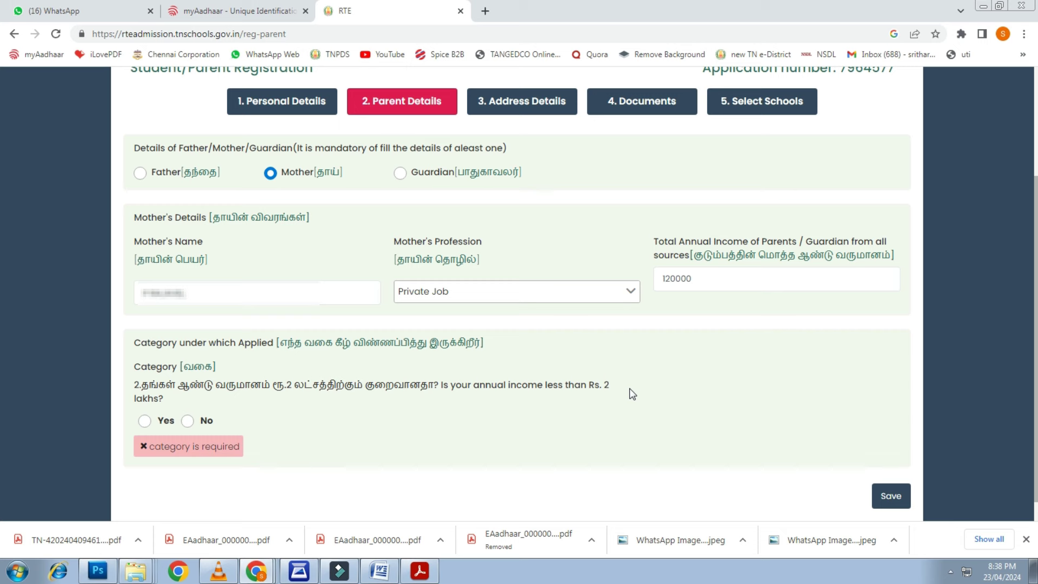
{"action": "scroll", "coordinate": [309, 435], "scroll_direction": "down", "scroll_amount": 1}
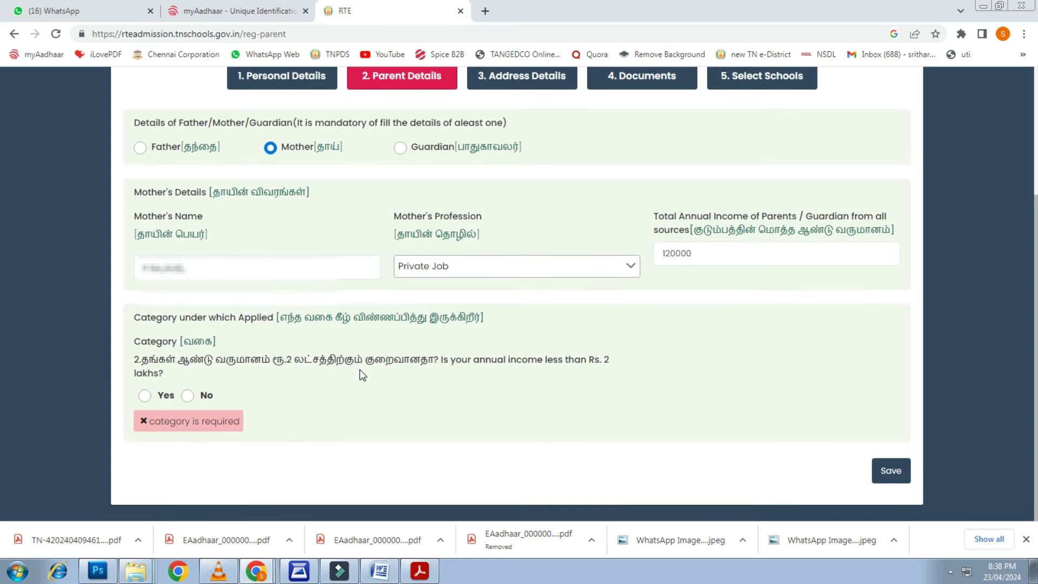
{"action": "left_click", "coordinate": [145, 397]}
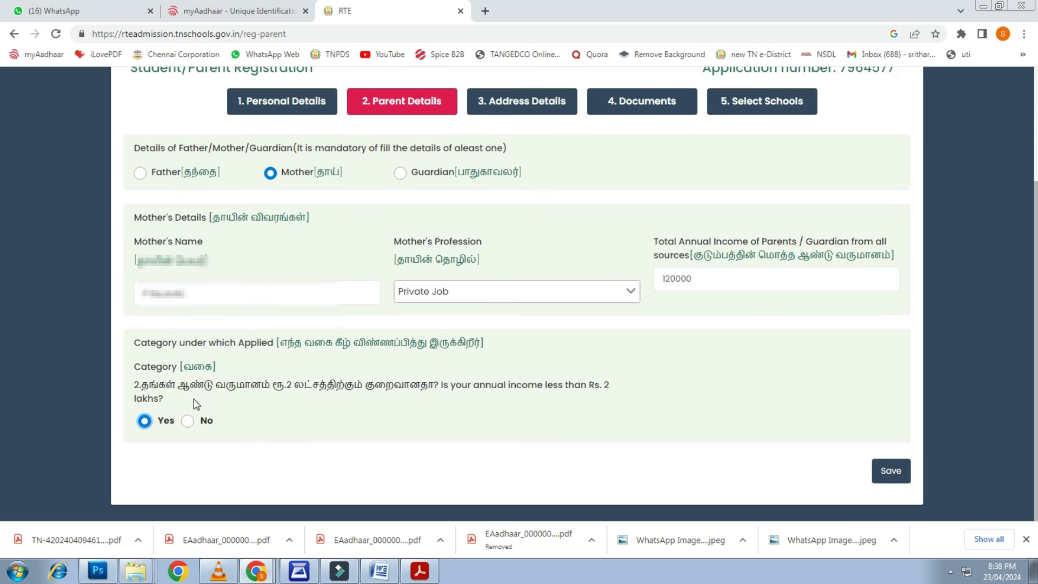
{"action": "left_click", "coordinate": [894, 474]}
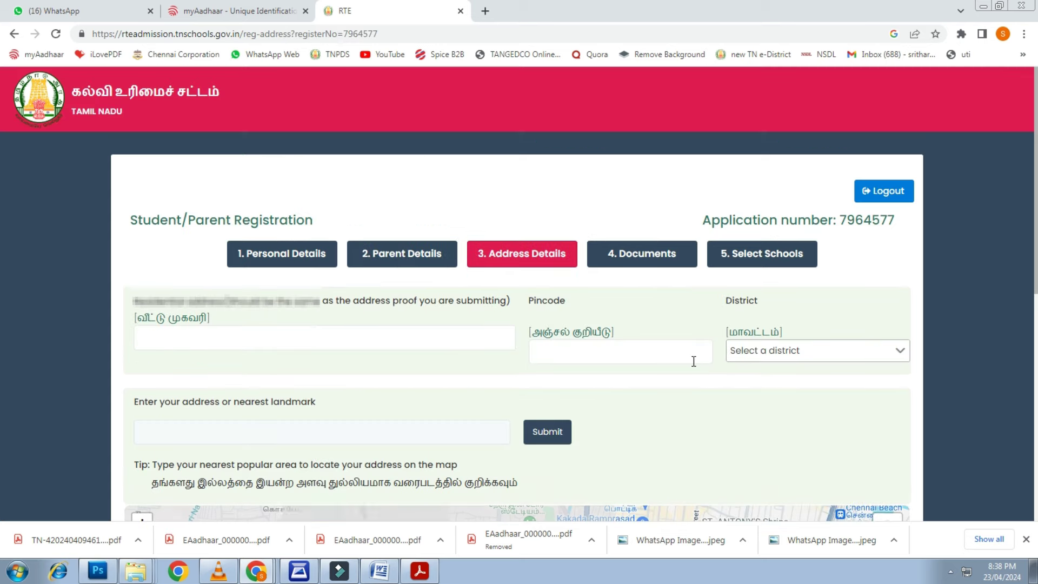
Fill in the residential address field
{"action": "scroll", "coordinate": [508, 300], "scroll_direction": "down", "scroll_amount": 2}
{"action": "left_click", "coordinate": [305, 208]}
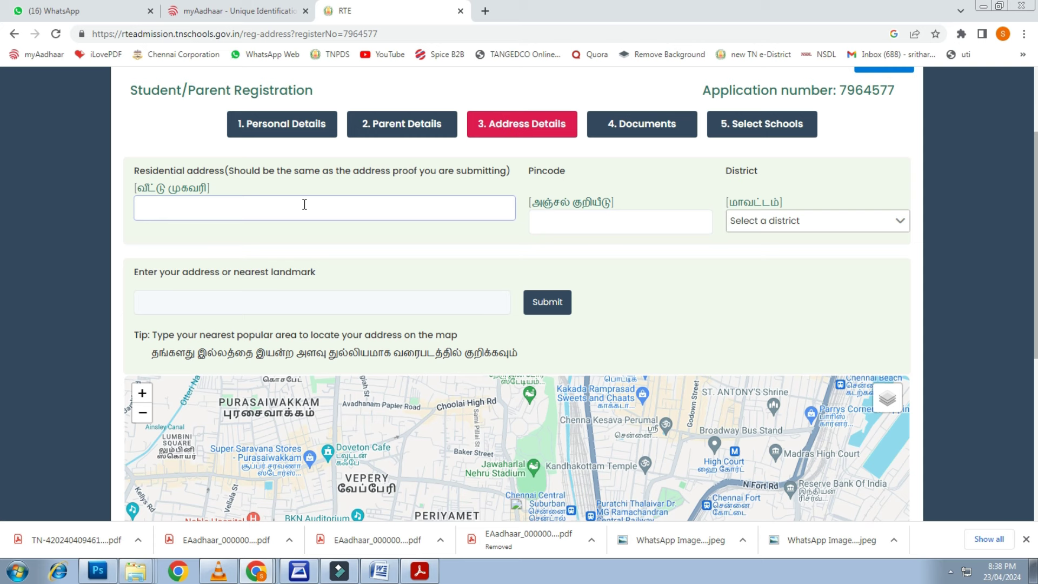
{"action": "key", "text": "ctrl+v"}
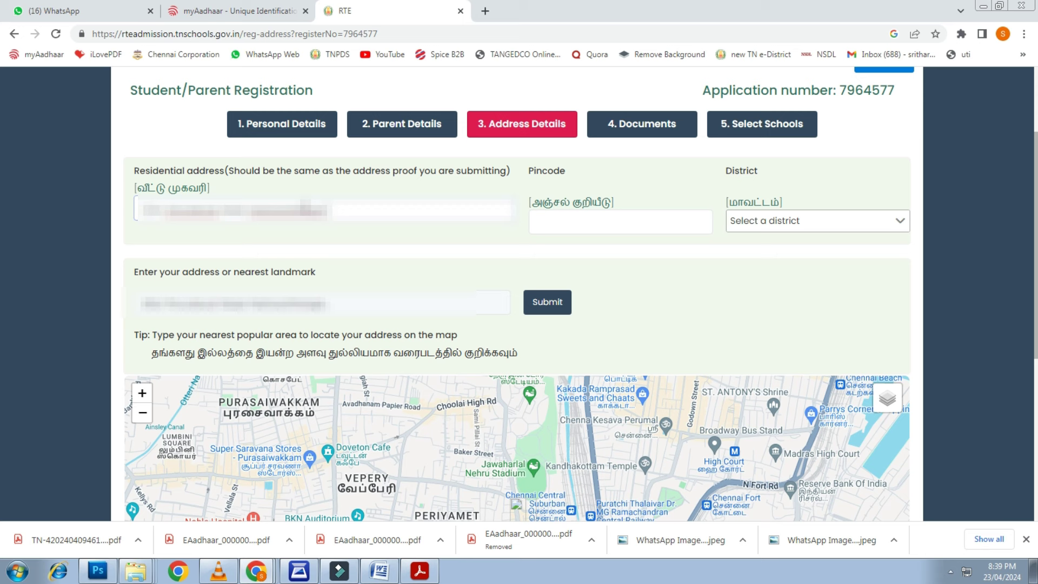
{"action": "type", "text": "abcdabcd"}
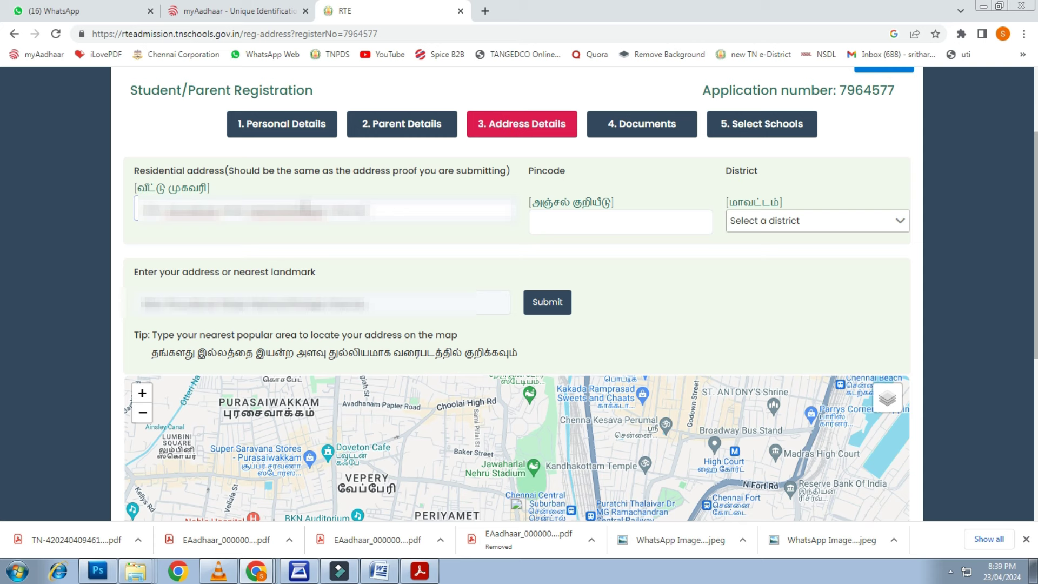
{"action": "type", "text": "abcda"}
Enter pincode 600114, choose district CHENNAI (EXT. GCC), and locate the address on the map
{"action": "left_click", "coordinate": [621, 222]}
{"action": "type", "text": "6"}
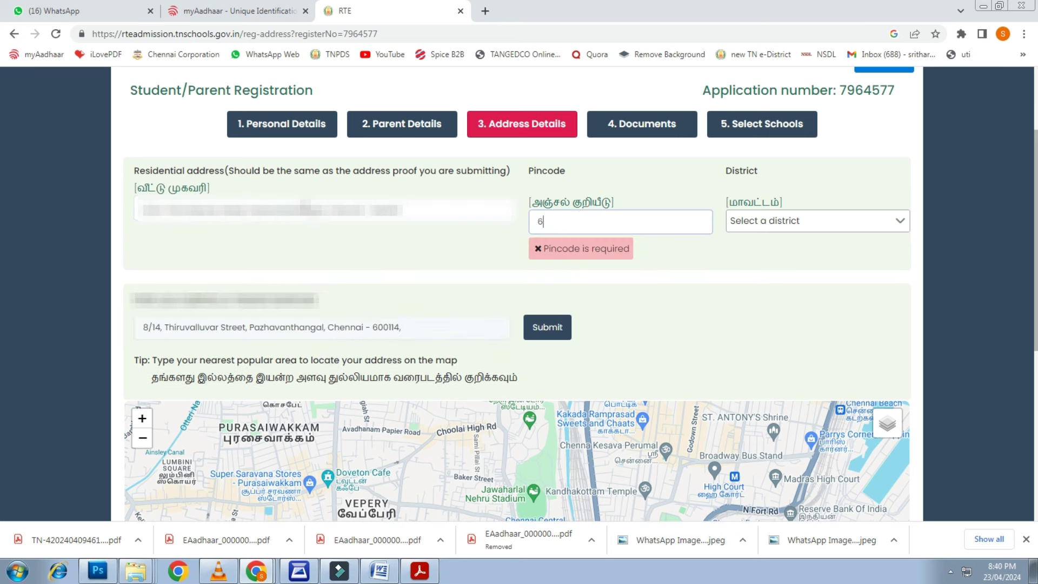
{"action": "type", "text": "00114"}
{"action": "key", "text": "Tab"}
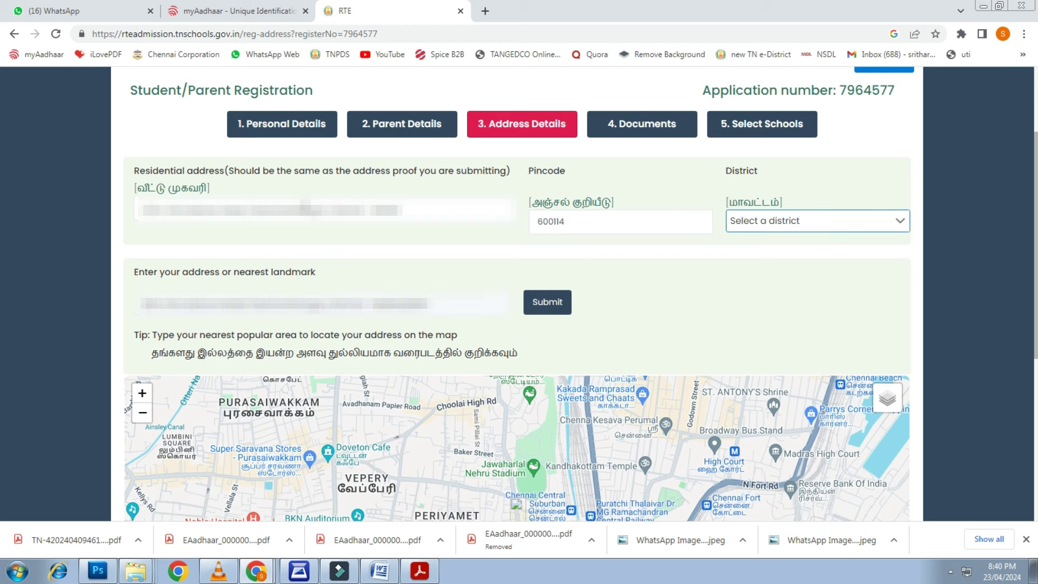
{"action": "left_click", "coordinate": [788, 223]}
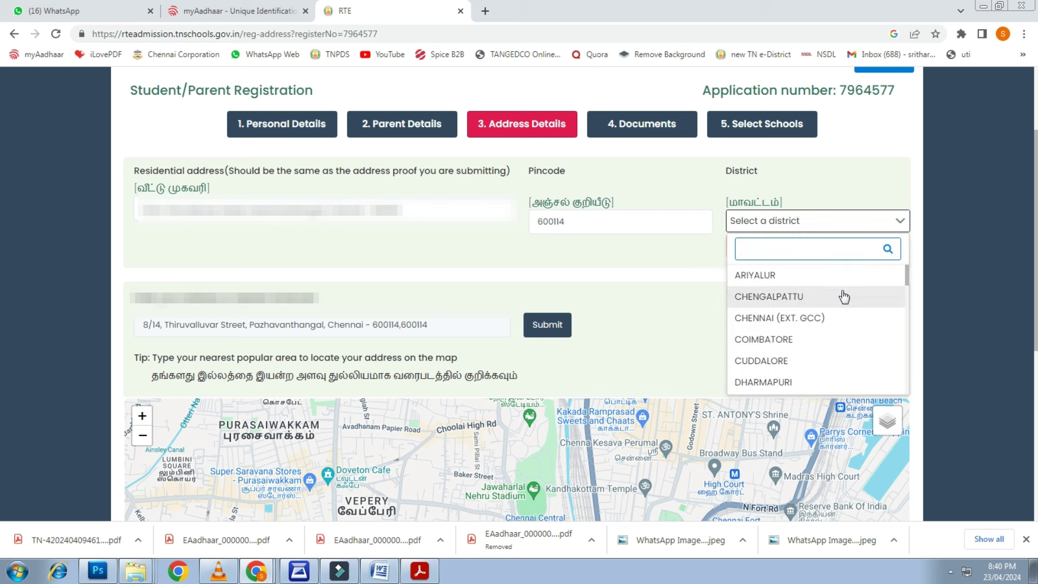
{"action": "type", "text": "c"}
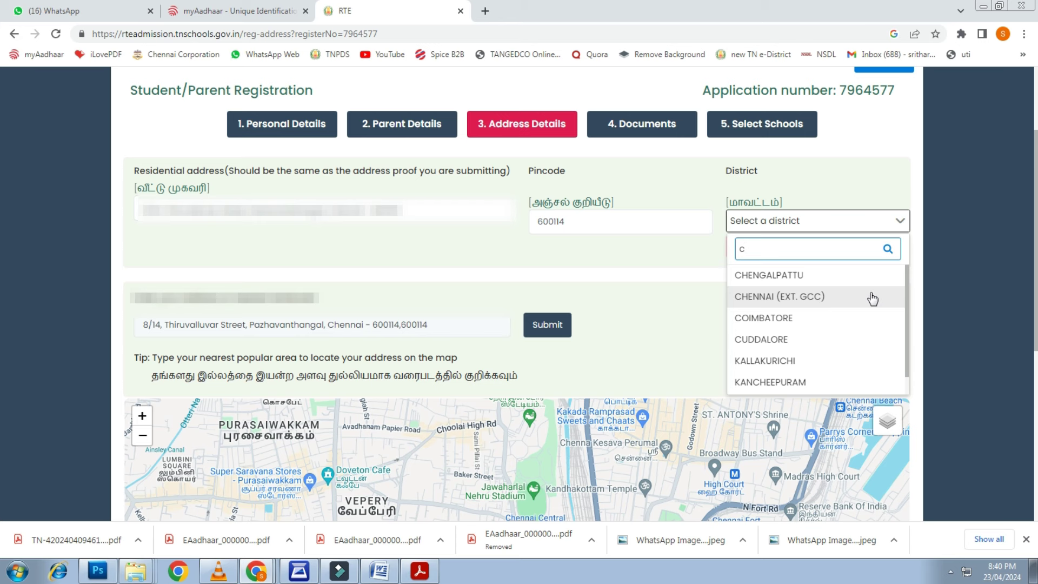
{"action": "left_click", "coordinate": [779, 299]}
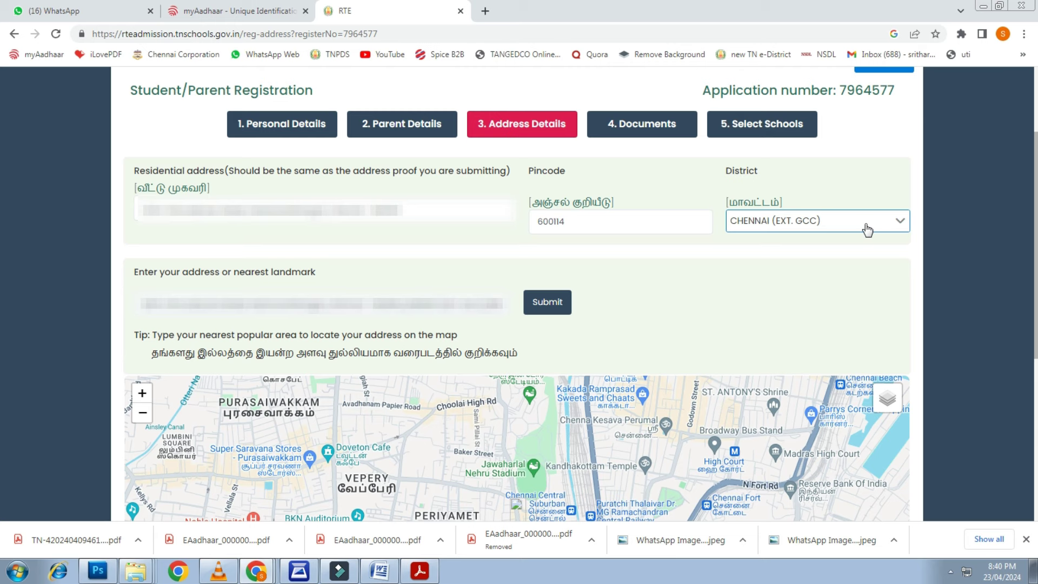
{"action": "left_click", "coordinate": [551, 303]}
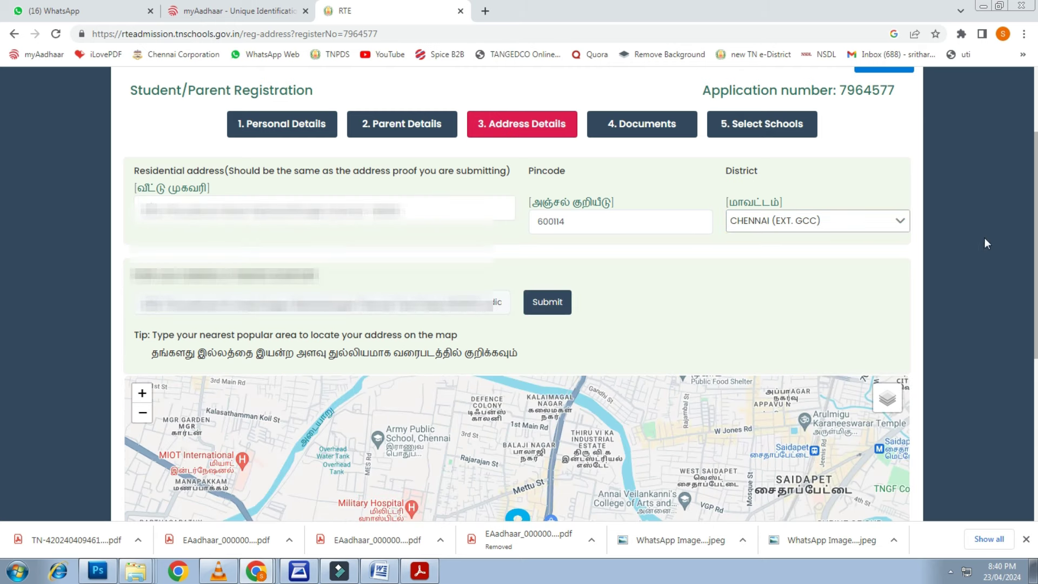
Save the map-based address and confirm it in the Confirmation dialog
{"action": "scroll", "coordinate": [936, 236], "scroll_direction": "down", "scroll_amount": 6}
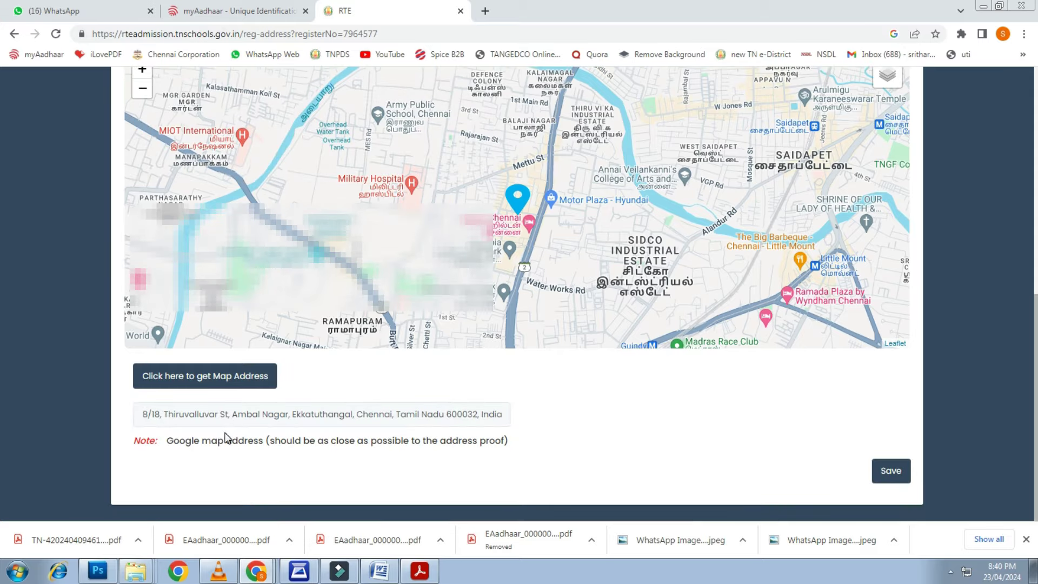
{"action": "left_click", "coordinate": [893, 482]}
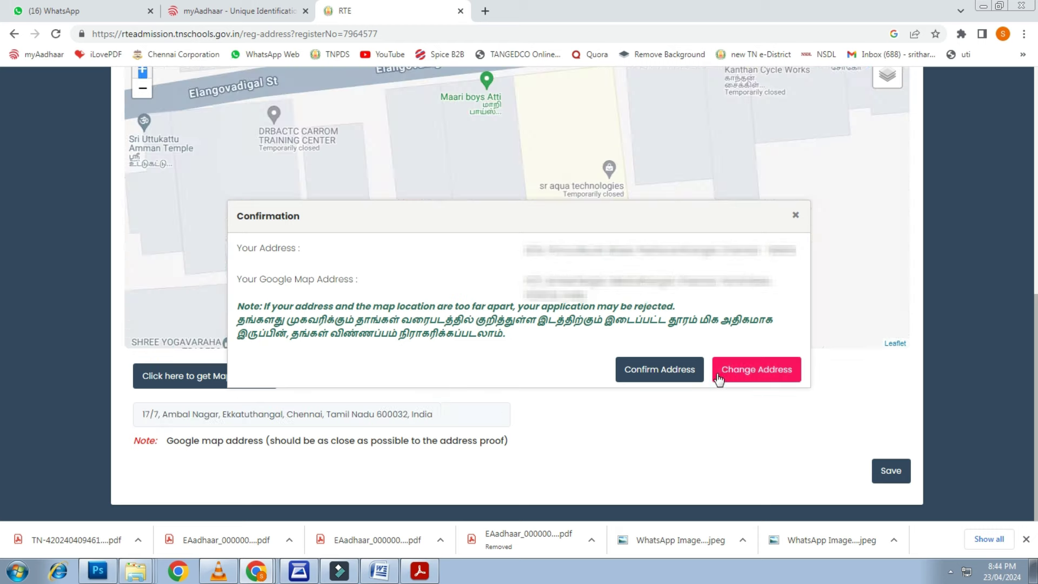
{"action": "left_click", "coordinate": [639, 367]}
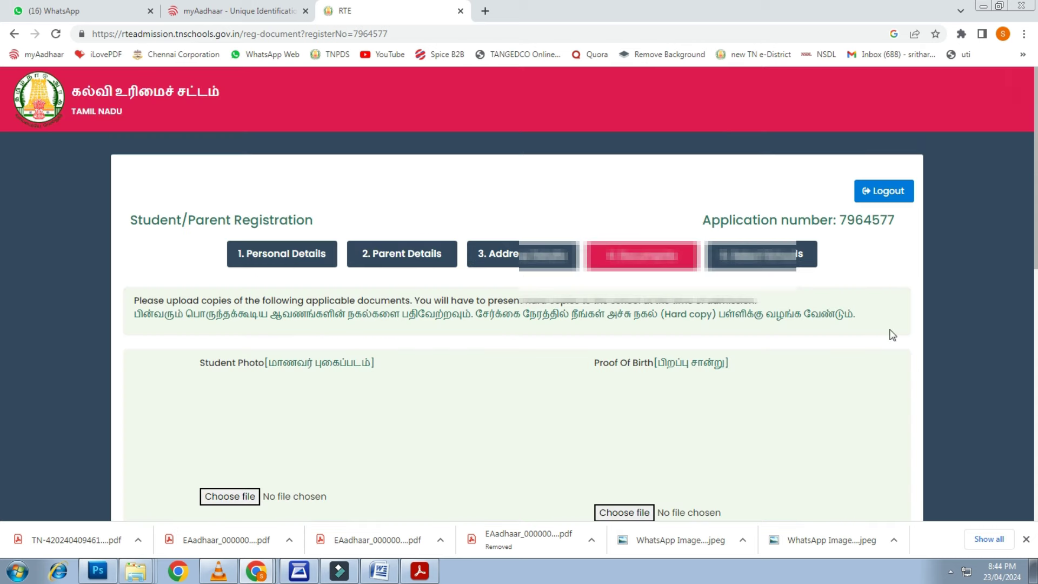